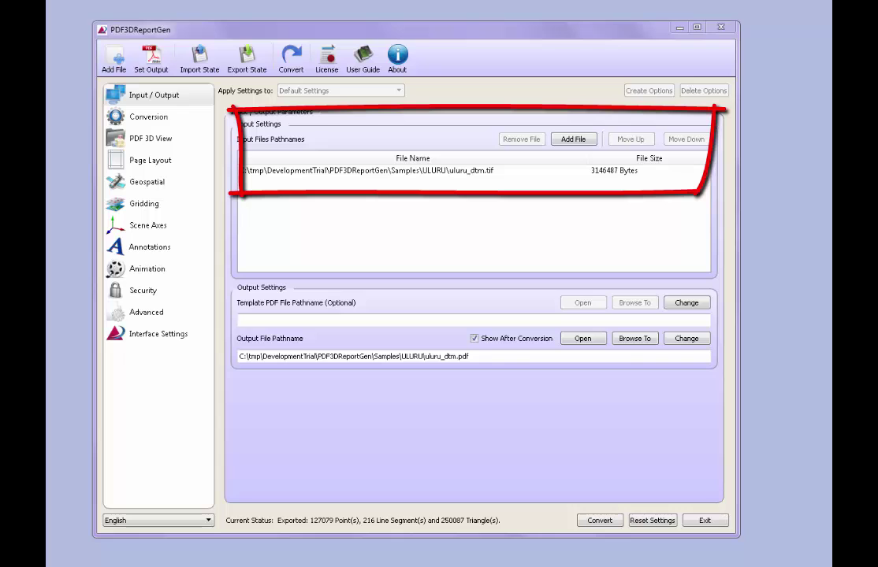
Set the PDF 3D view scheme to Geospatial for the uluru_dtm.tif input.
{"action": "left_click", "coordinate": [381, 175]}
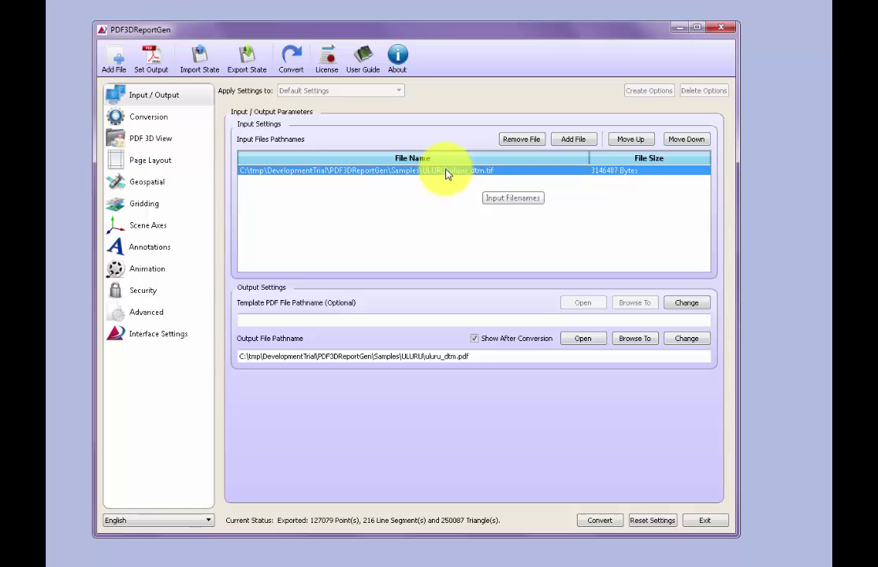
{"action": "left_click", "coordinate": [153, 146]}
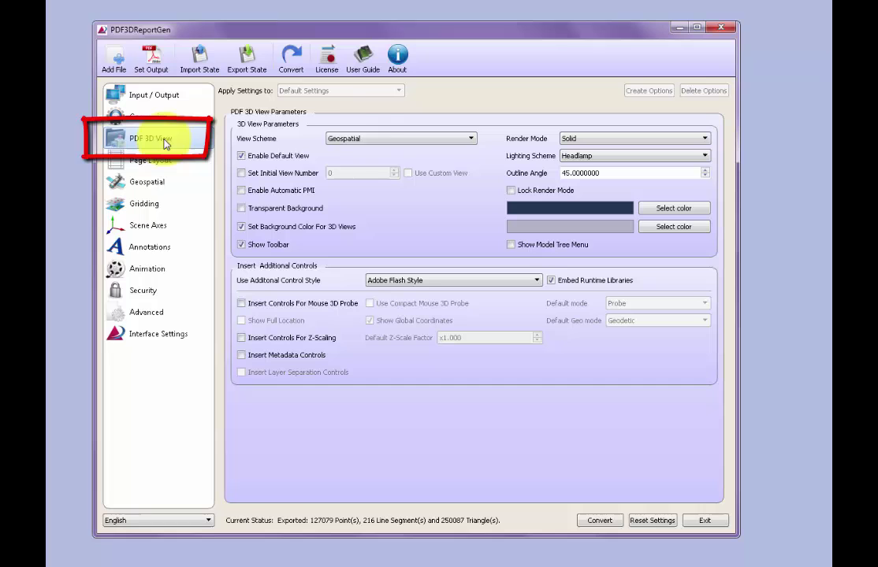
{"action": "left_click", "coordinate": [370, 142]}
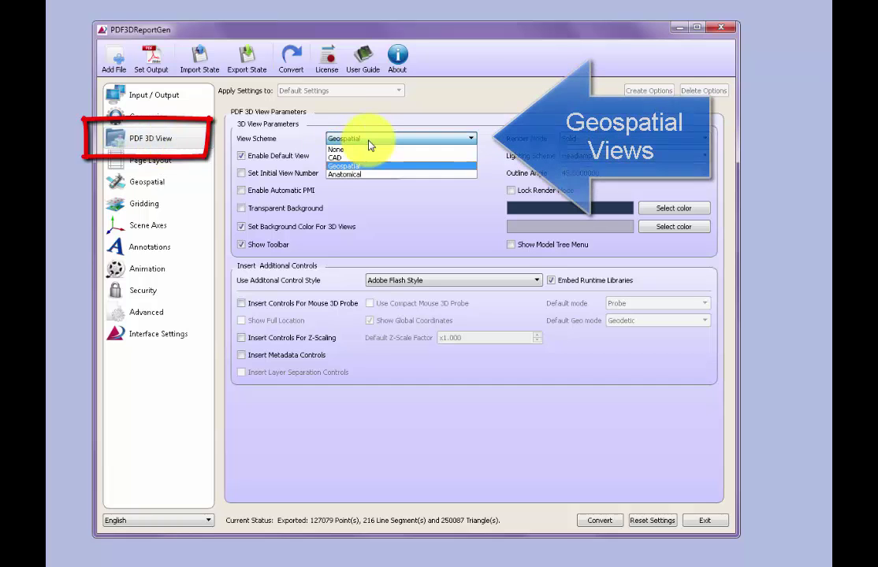
{"action": "left_click", "coordinate": [363, 168]}
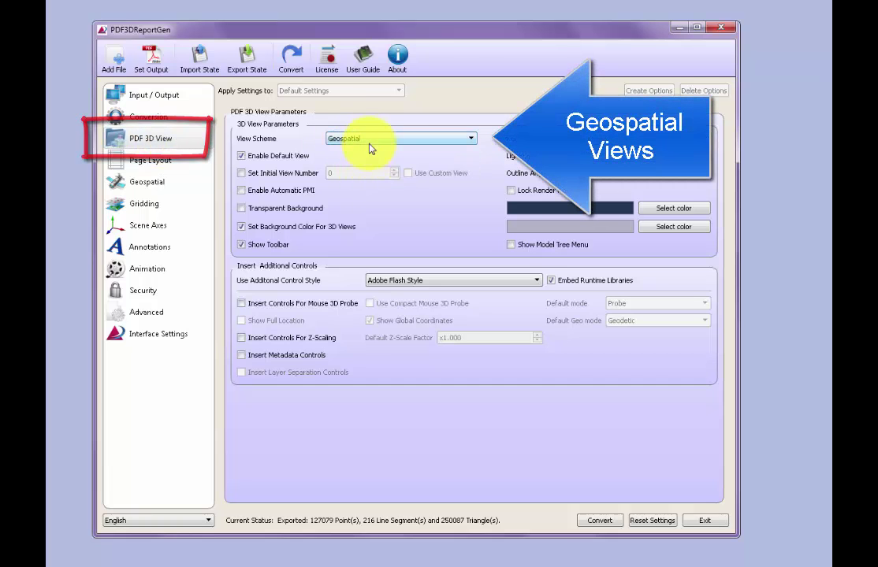
Review the geospatial texture image path, and check the elevation mode and No Data Value in the color mapping settings.
{"action": "left_click", "coordinate": [148, 183]}
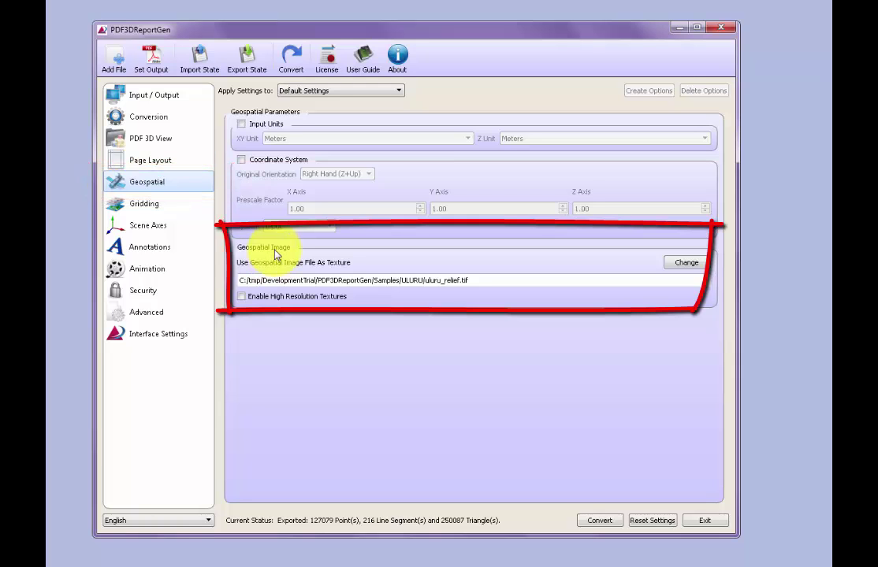
{"action": "left_click_drag", "start_coordinate": [484, 281], "coordinate": [166, 277]}
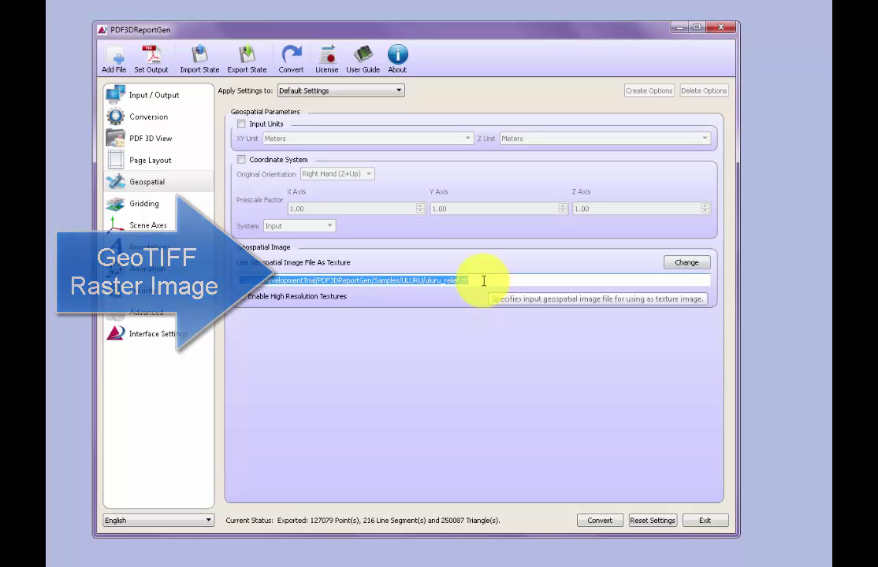
{"action": "left_click", "coordinate": [161, 338]}
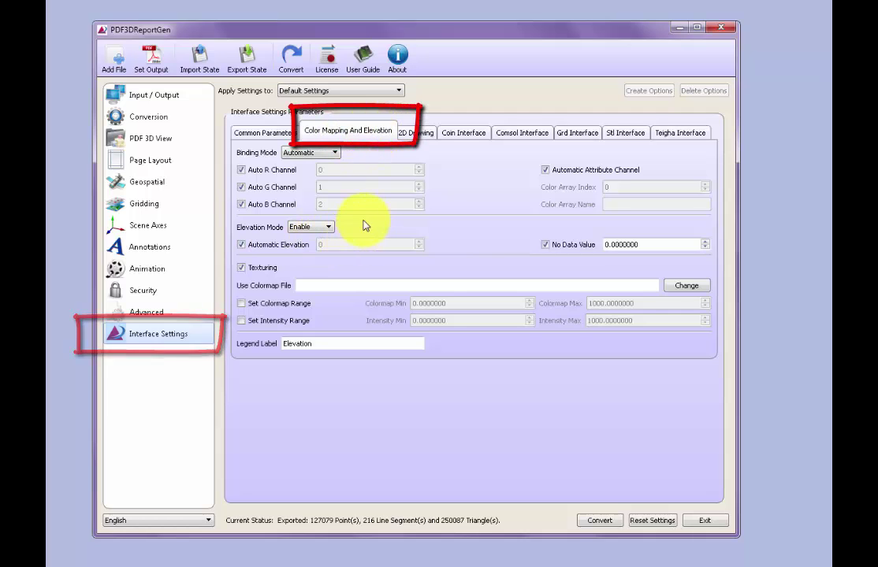
{"action": "left_click", "coordinate": [329, 227]}
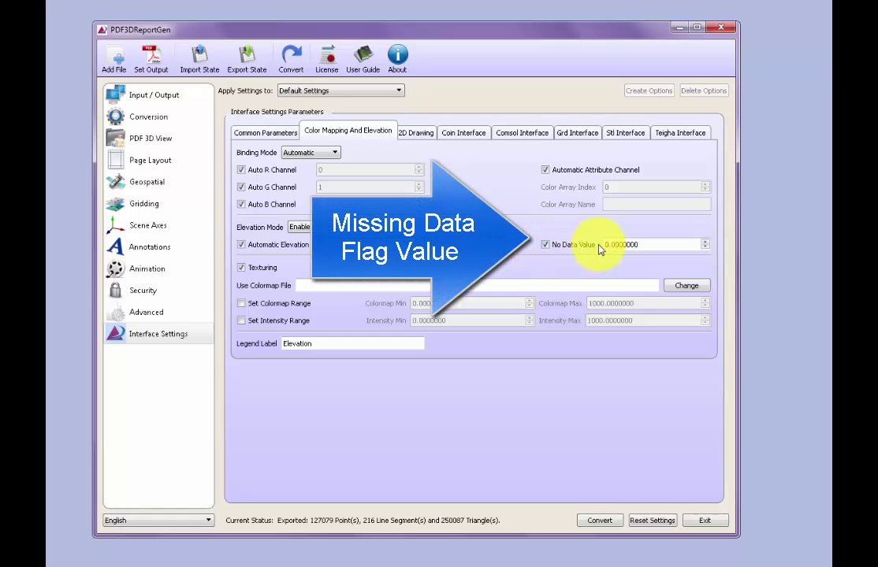
{"action": "left_click_drag", "start_coordinate": [647, 247], "coordinate": [554, 248]}
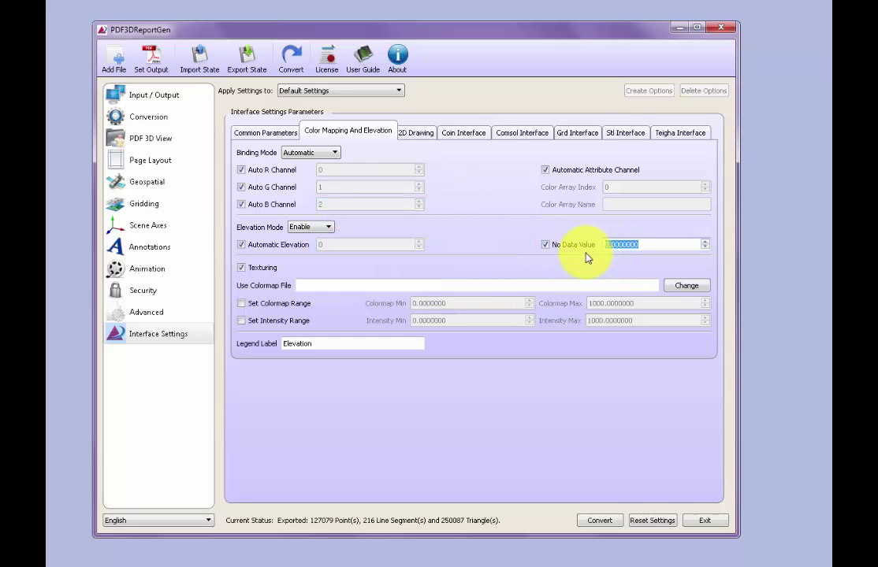
Examine the gridding parameters and the advanced simplification options, including the threshold triangles count.
{"action": "left_click", "coordinate": [147, 314]}
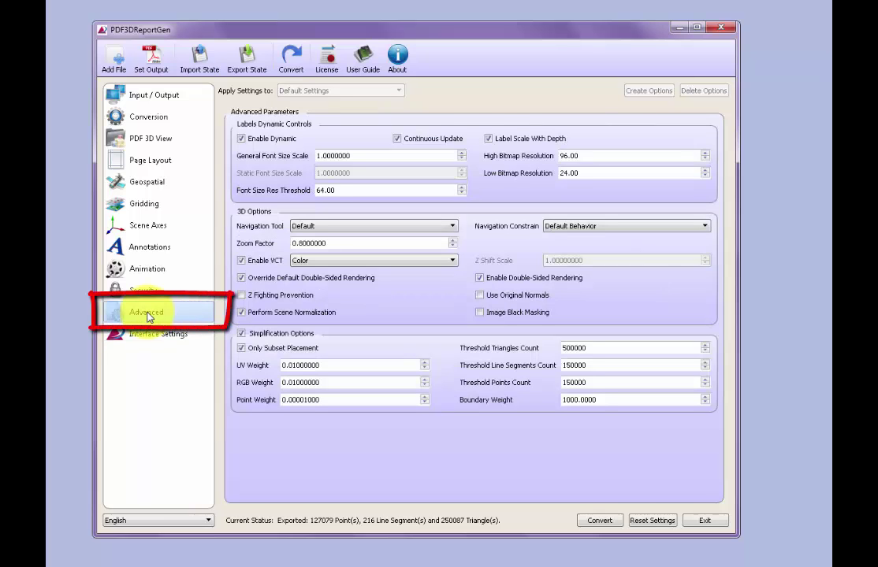
{"action": "left_click", "coordinate": [146, 203]}
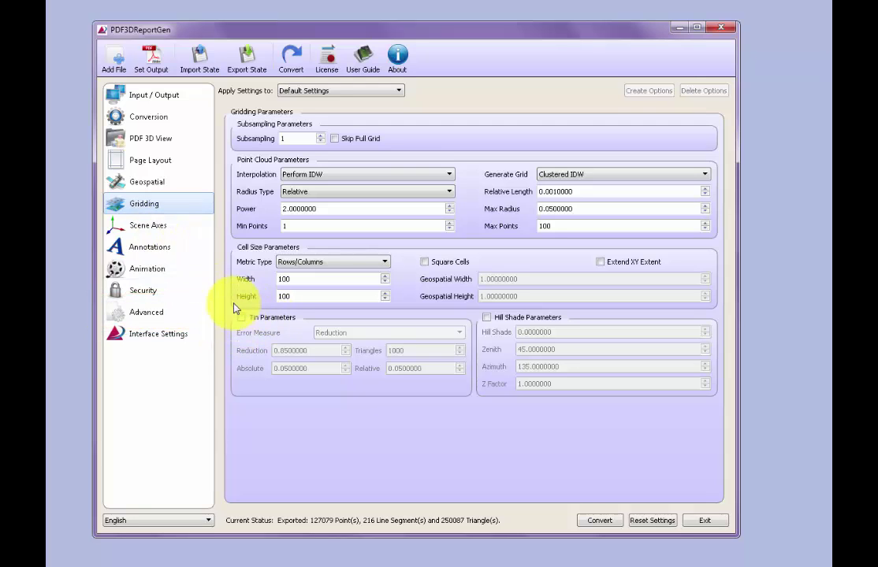
{"action": "left_click", "coordinate": [147, 315]}
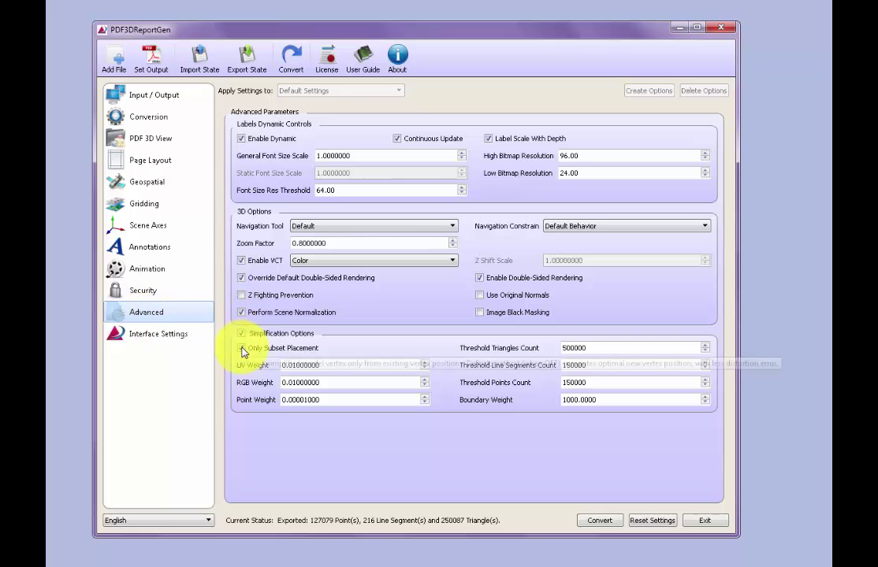
{"action": "mouse_move", "coordinate": [241, 334]}
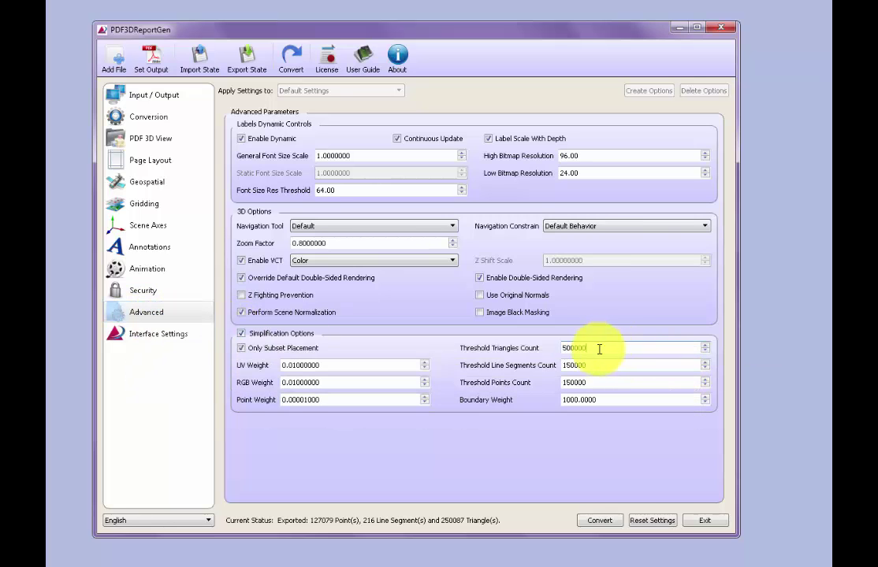
{"action": "double_click", "coordinate": [586, 349]}
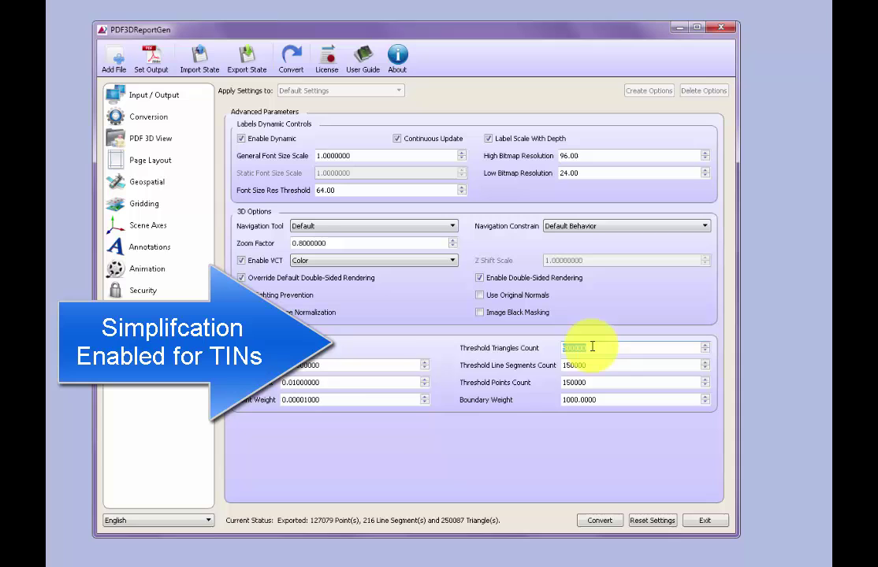
{"action": "mouse_move", "coordinate": [583, 350]}
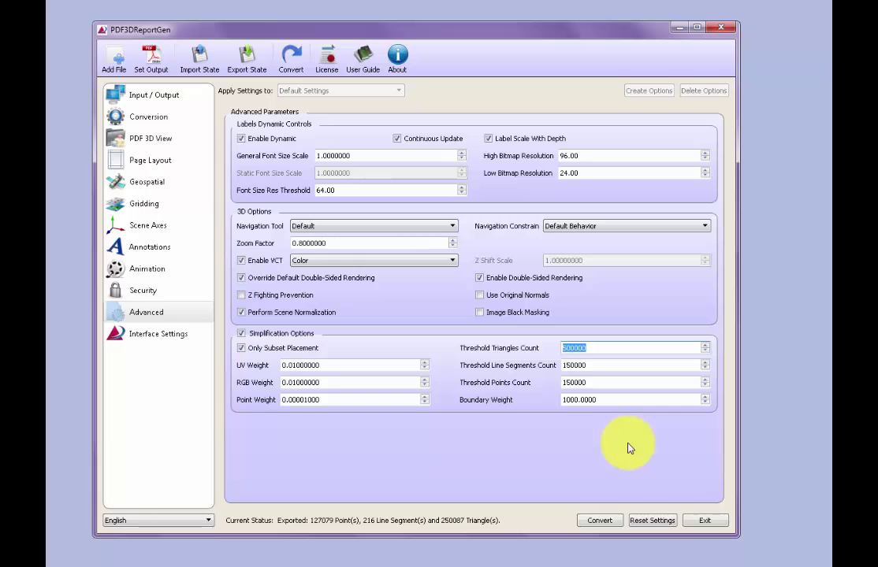
Convert uluru_dtm.tif to a 3D PDF with the GDAL Interface, overwriting the existing uluru_dtm.pdf.
{"action": "left_click", "coordinate": [167, 99]}
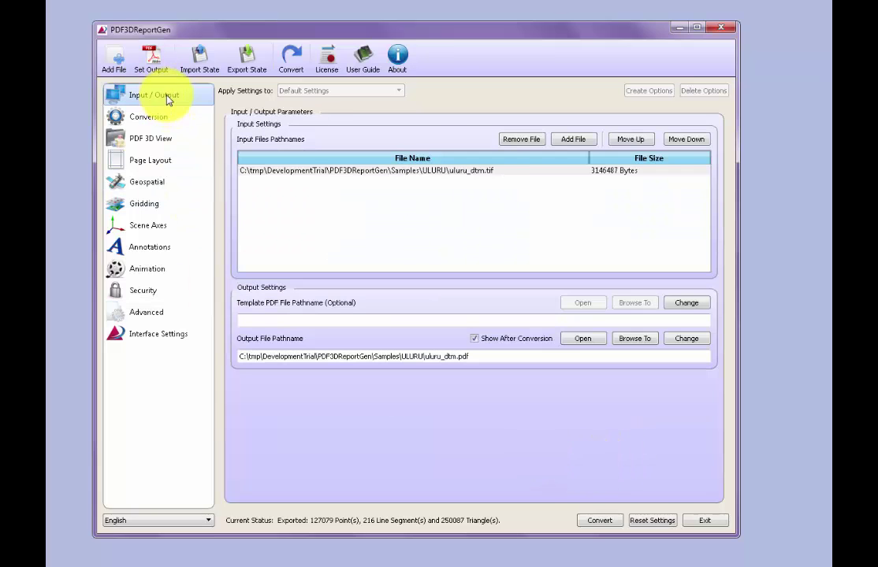
{"action": "left_click", "coordinate": [292, 63]}
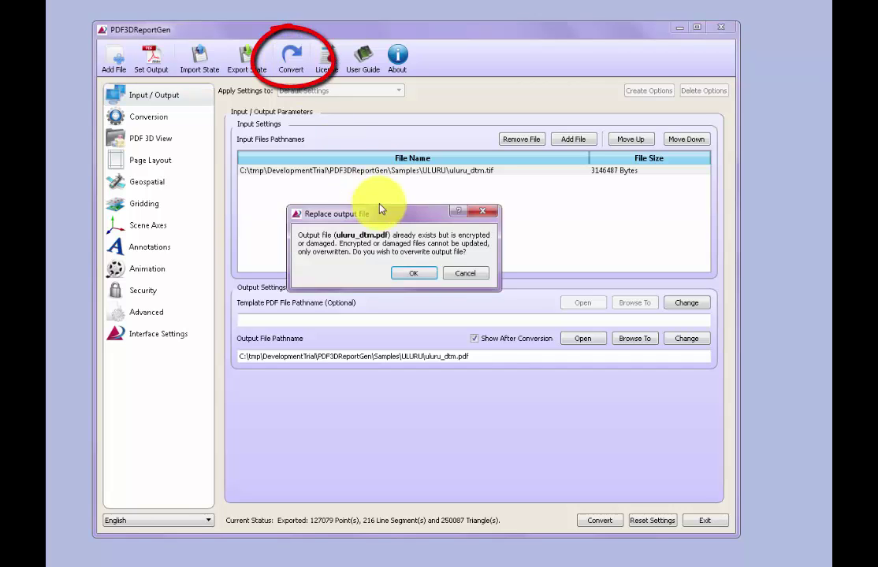
{"action": "left_click", "coordinate": [418, 275]}
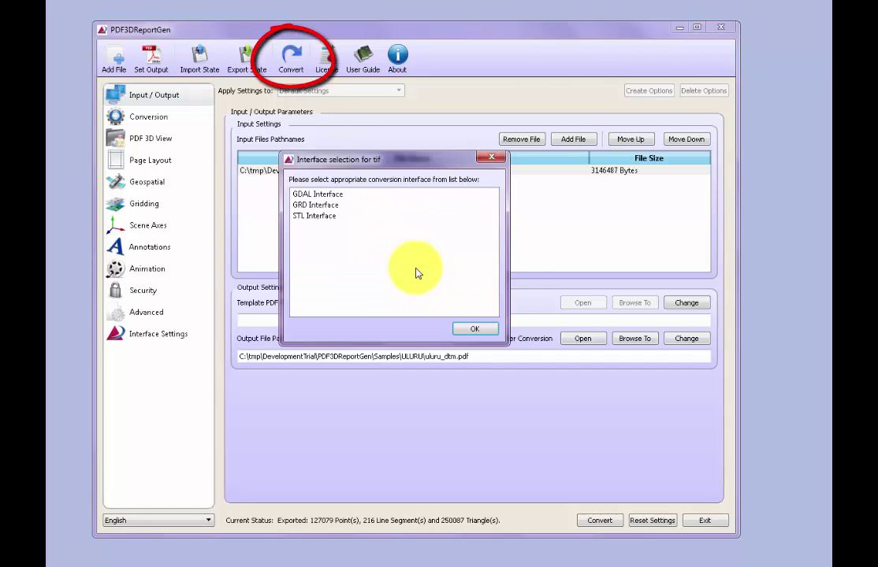
{"action": "left_click", "coordinate": [323, 195]}
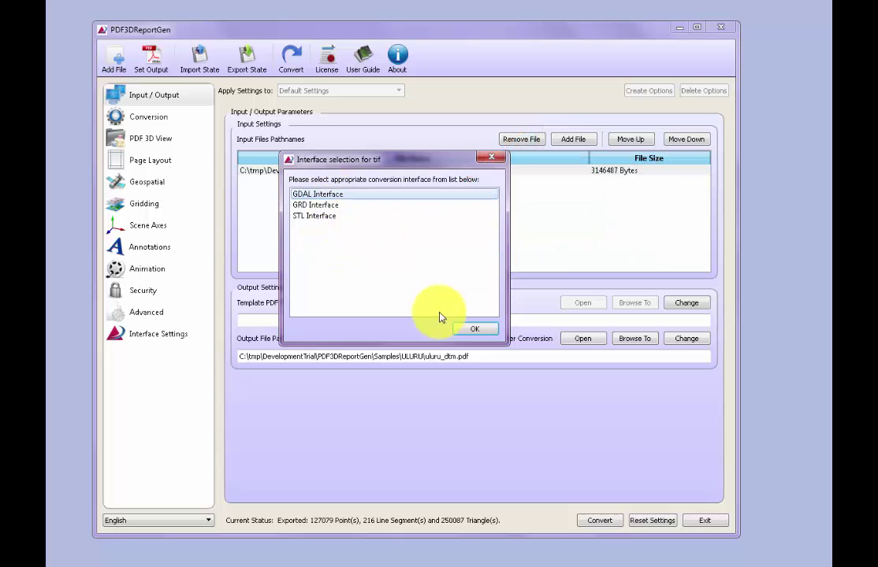
{"action": "left_click", "coordinate": [482, 330]}
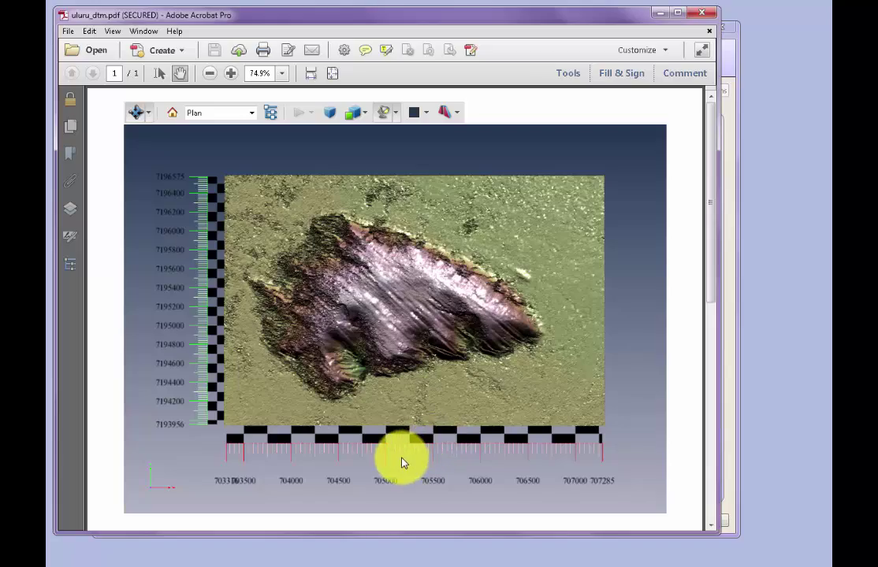
Orbit and zoom the Uluru terrain model in the generated PDF to inspect its surface from several angles.
{"action": "left_click_drag", "start_coordinate": [402, 463], "coordinate": [473, 372]}
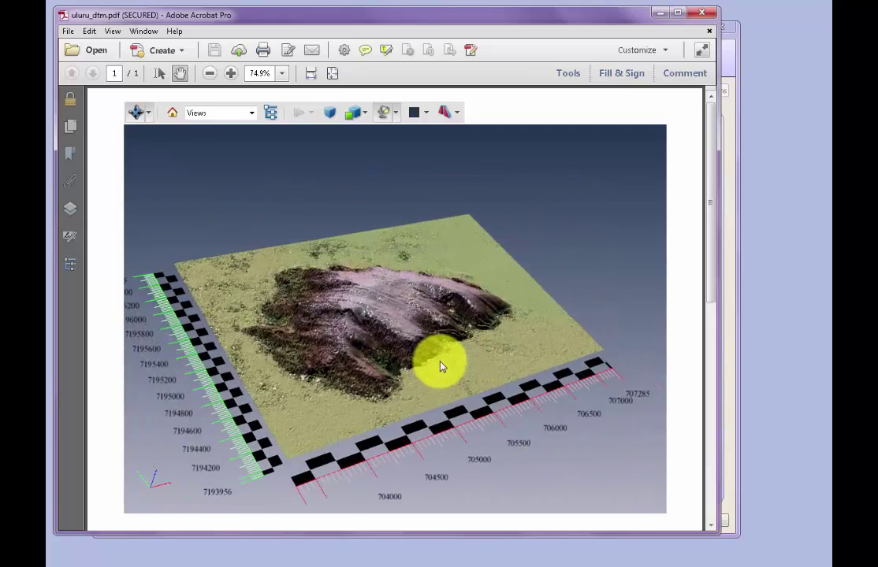
{"action": "scroll", "coordinate": [410, 374], "scroll_direction": "up", "scroll_amount": 3}
{"action": "left_click_drag", "start_coordinate": [388, 378], "coordinate": [460, 401]}
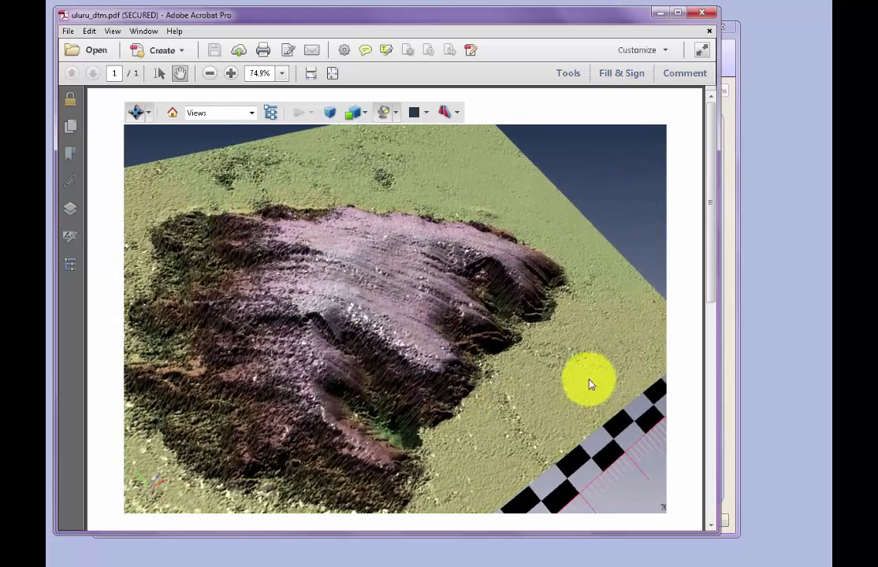
{"action": "left_click_drag", "start_coordinate": [588, 382], "coordinate": [211, 402]}
Inspect the terrain from the Plan and NW Elevation views, and close the PDF and the conversion progress window.
{"action": "left_click", "coordinate": [251, 115]}
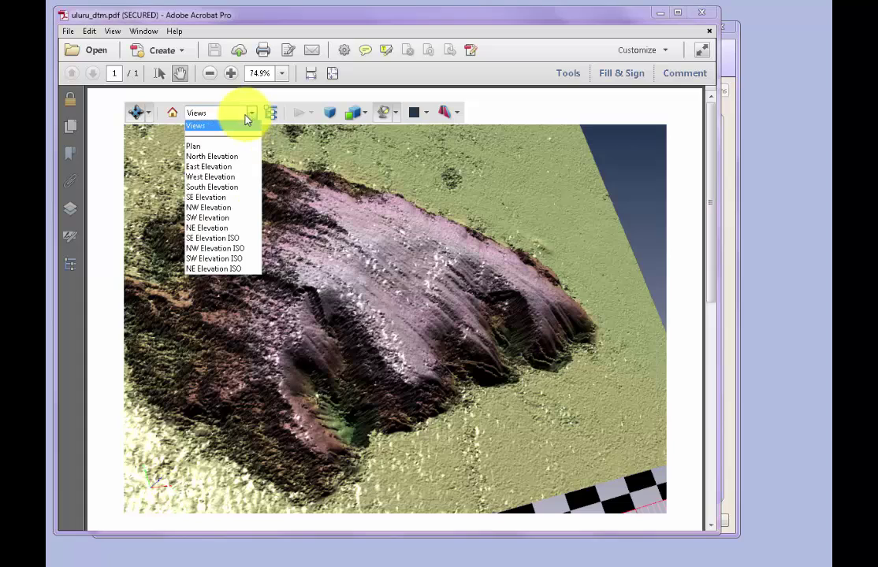
{"action": "left_click", "coordinate": [207, 147]}
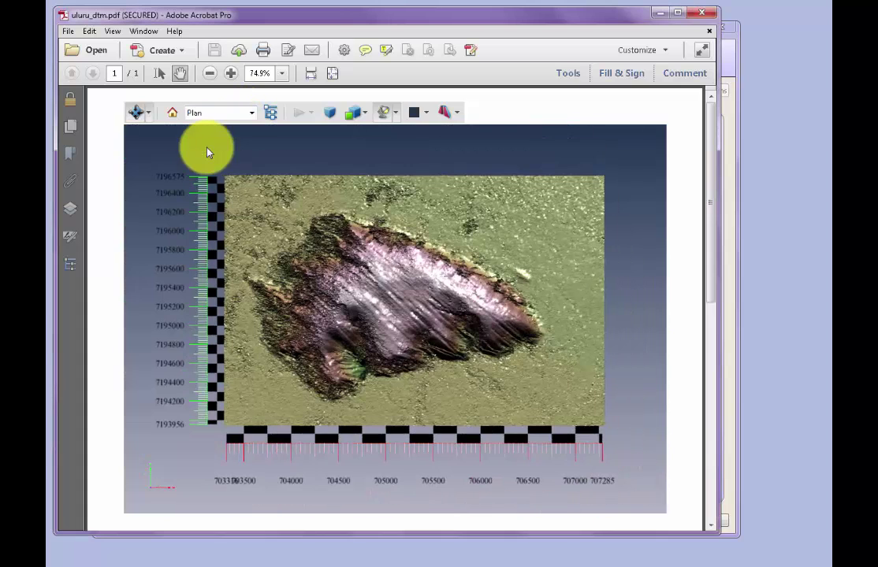
{"action": "left_click", "coordinate": [252, 115]}
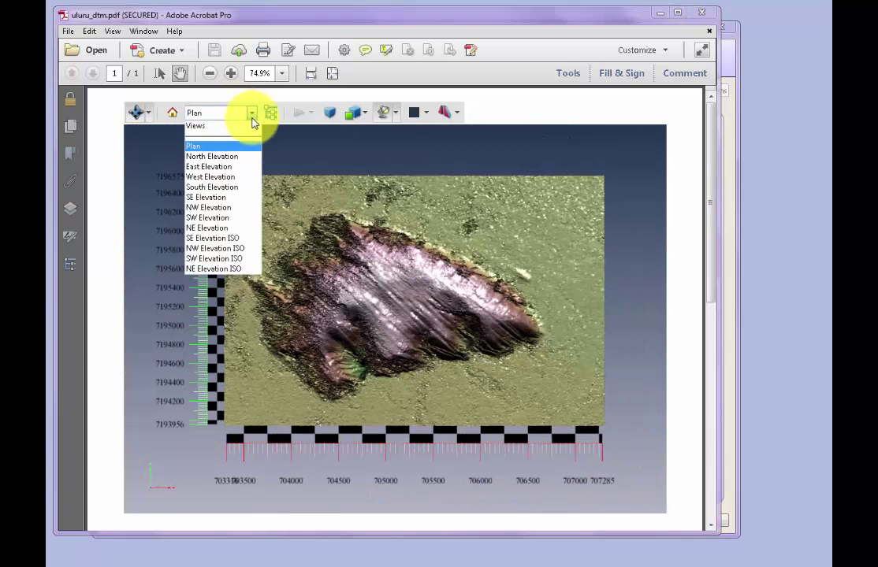
{"action": "left_click", "coordinate": [210, 208]}
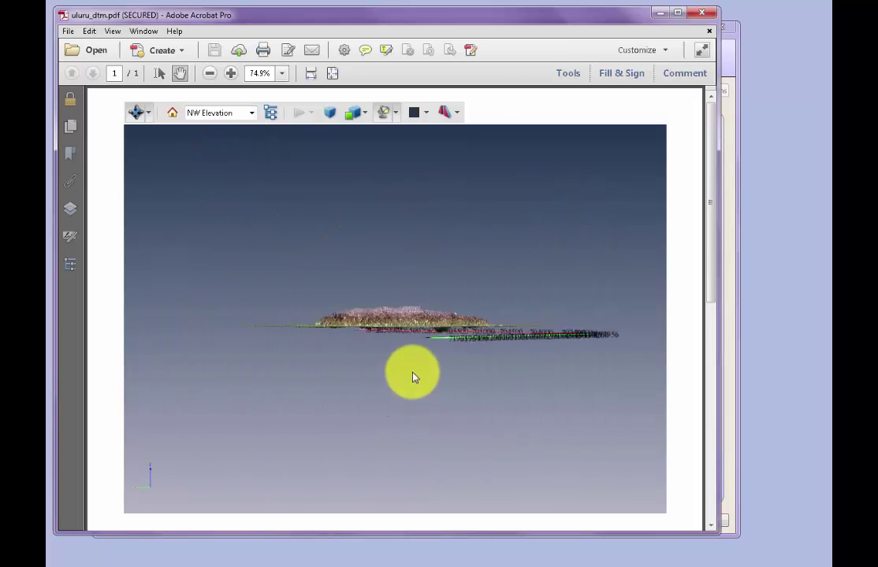
{"action": "left_click_drag", "start_coordinate": [378, 333], "coordinate": [375, 410]}
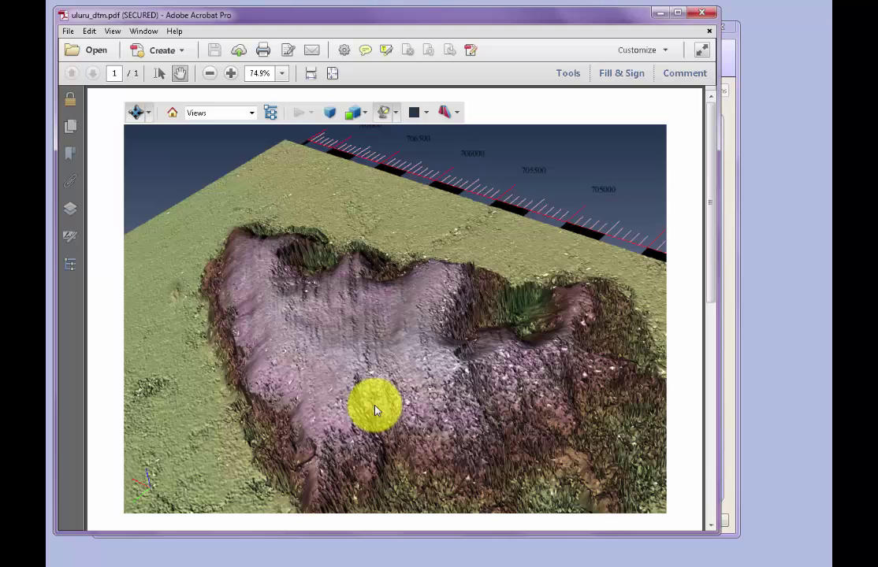
{"action": "left_click", "coordinate": [707, 16]}
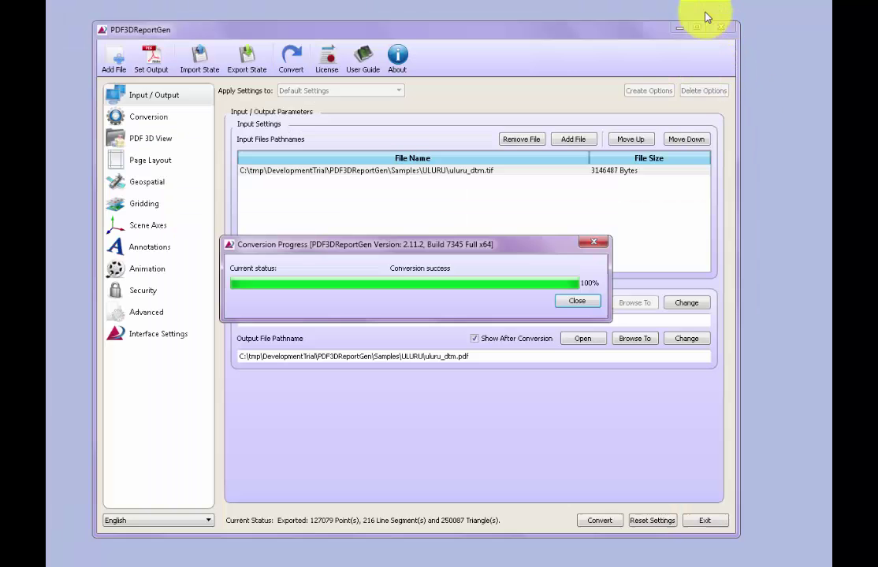
{"action": "left_click", "coordinate": [577, 301]}
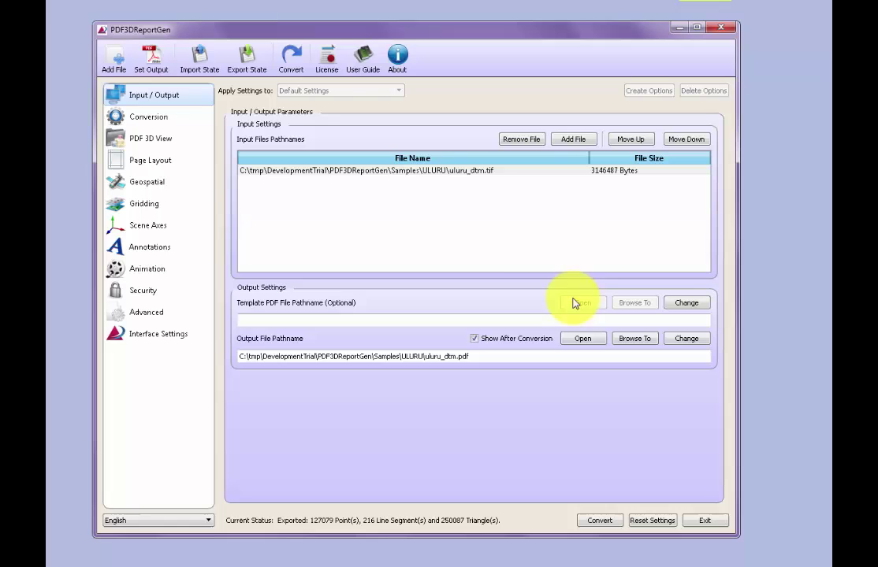
Open the gridding parameters for the uluru_dtm.tif input and examine the subsampling value.
{"action": "left_click", "coordinate": [441, 172]}
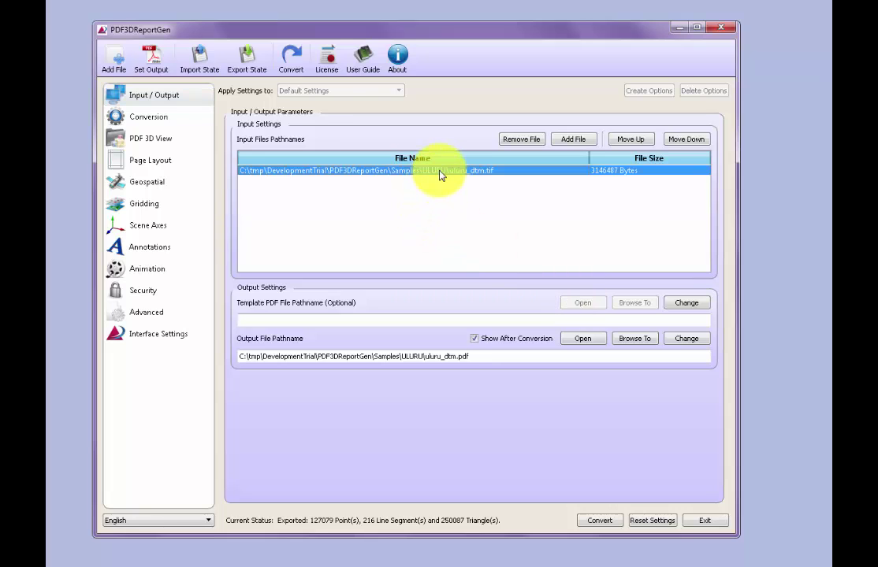
{"action": "left_click", "coordinate": [145, 208]}
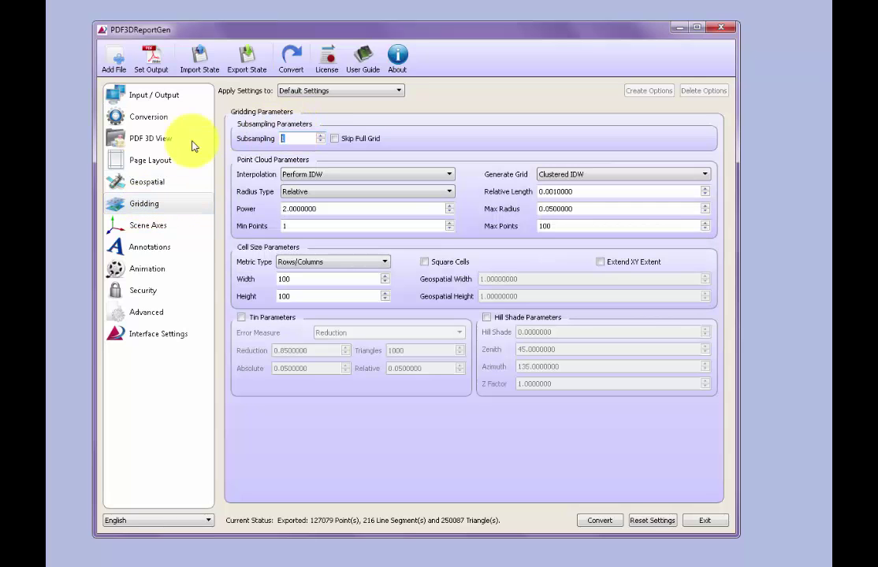
{"action": "double_click", "coordinate": [318, 136]}
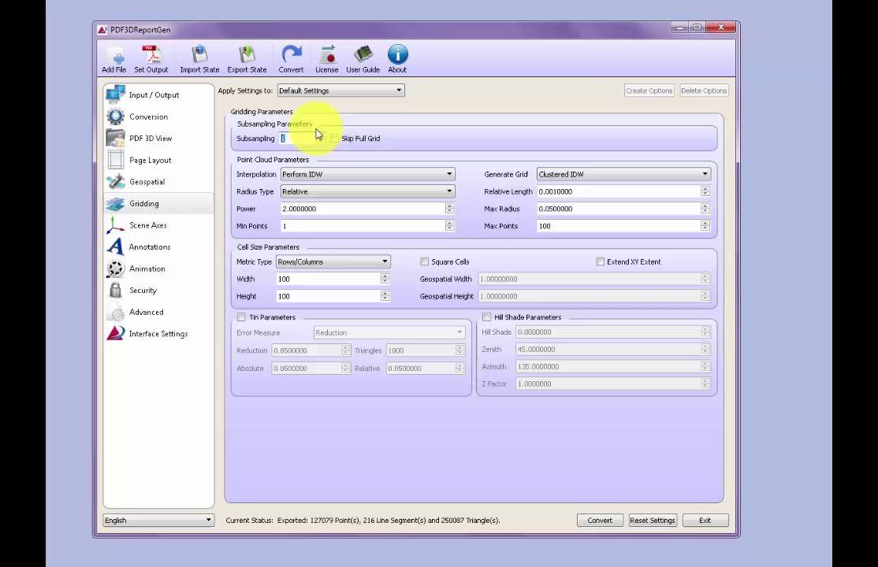